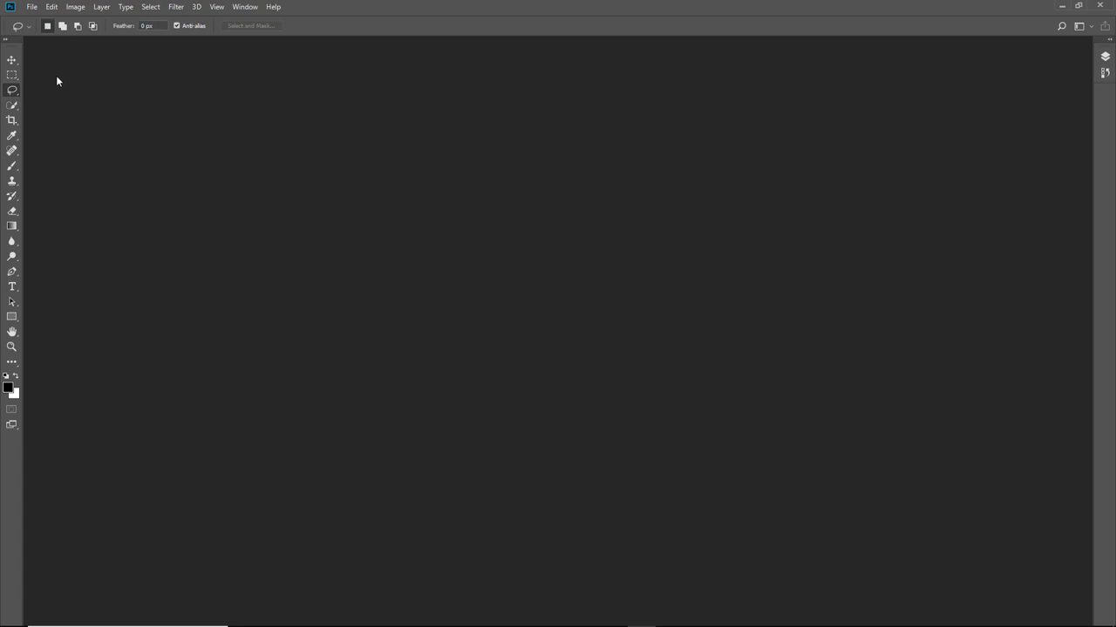
Create Untitled-1 from File > New with the 1920 × 1080 px, 300 ppi white preset
{"action": "left_click", "coordinate": [32, 7]}
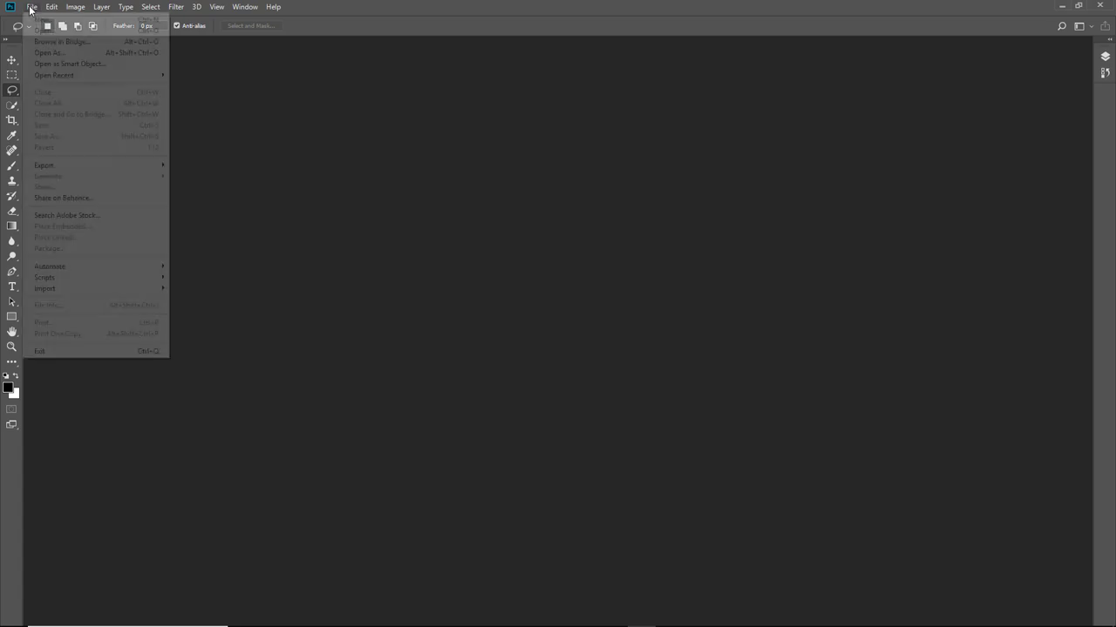
{"action": "left_click", "coordinate": [40, 19]}
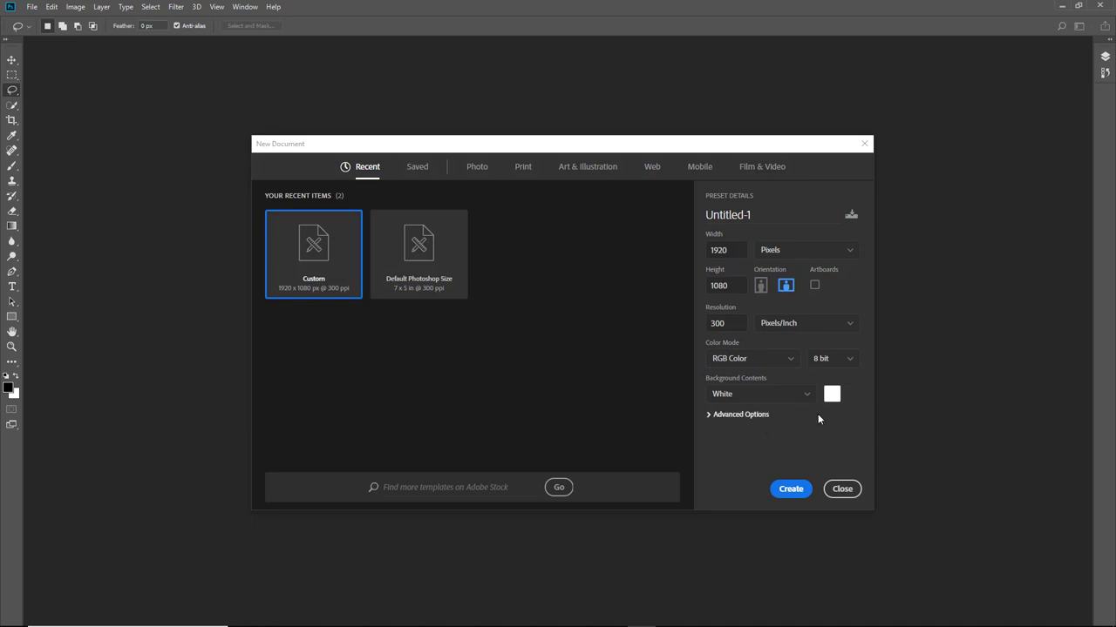
{"action": "left_click", "coordinate": [790, 489]}
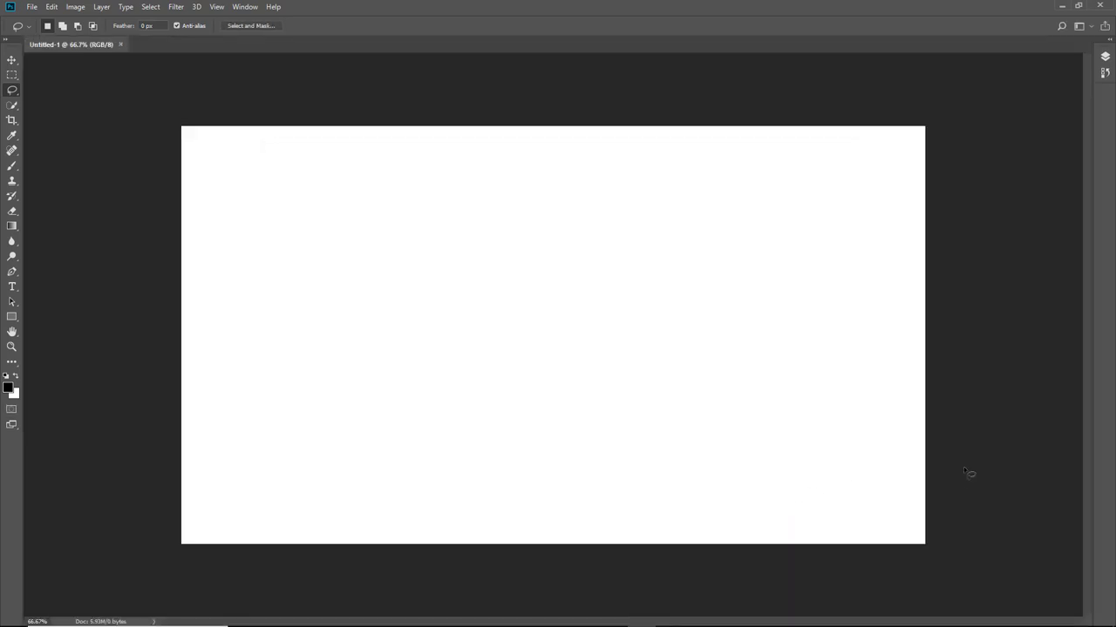
Fit the white canvas to the window with Ctrl+0 and select the standard Brush Tool
{"action": "key", "text": "ctrl+0"}
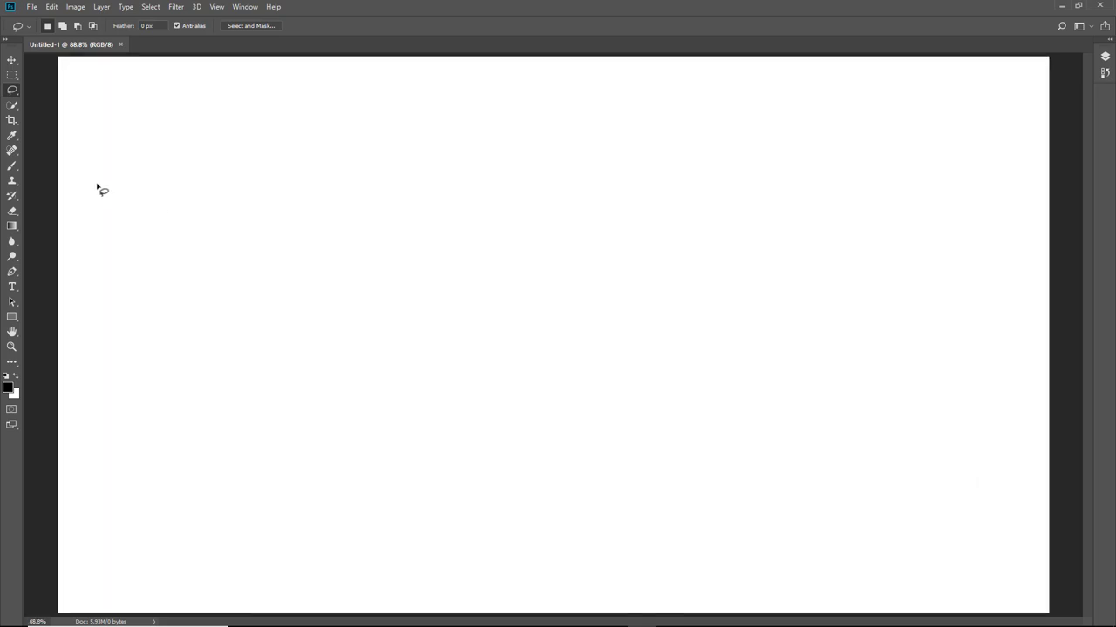
{"action": "left_click", "coordinate": [15, 171]}
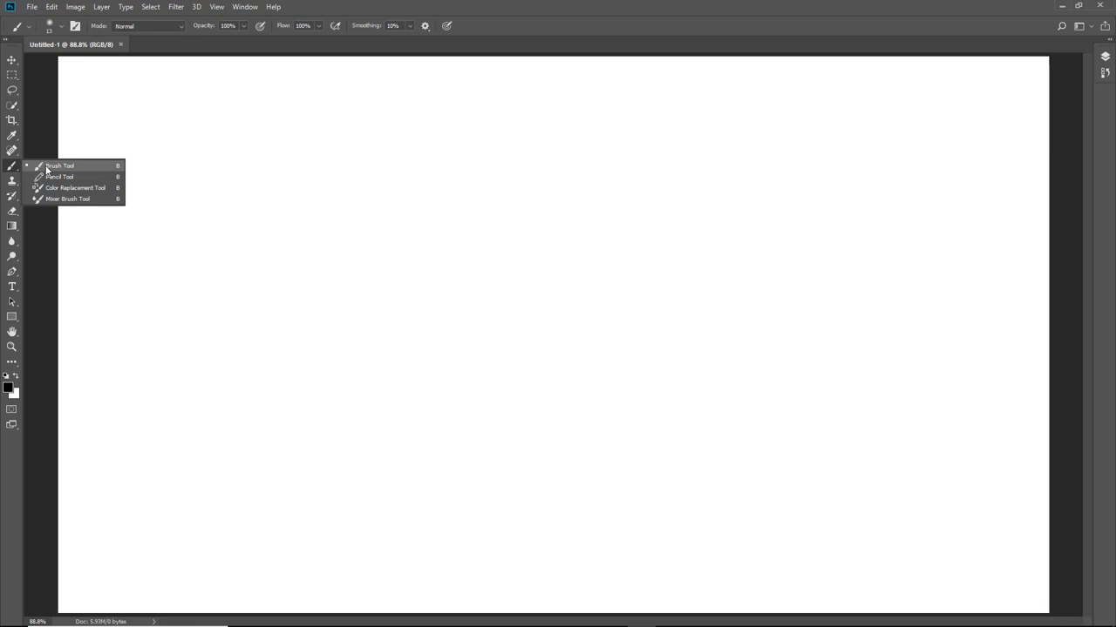
{"action": "left_click", "coordinate": [47, 167]}
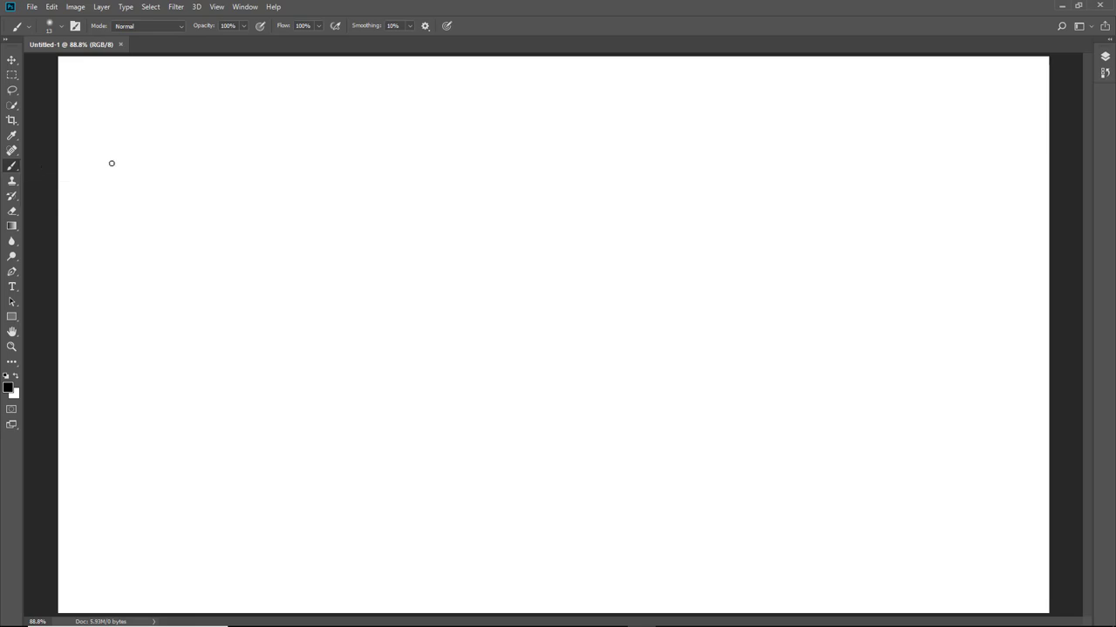
Drag the Size slider in the Brush Preset picker to enlarge the soft brush from 13 px to 99 px
{"action": "left_click", "coordinate": [62, 29]}
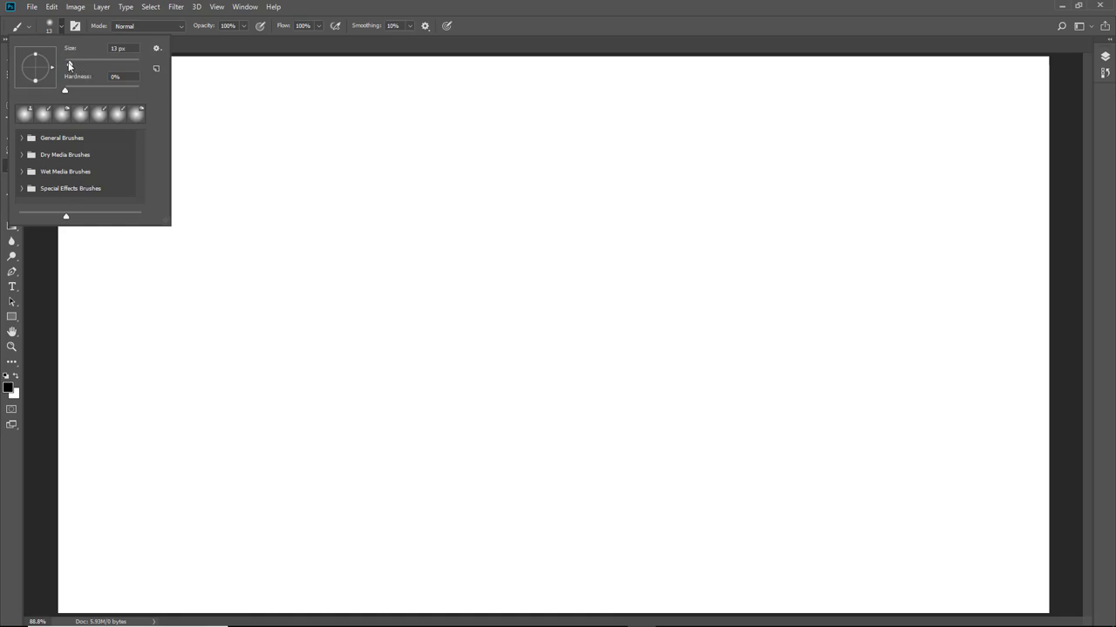
{"action": "left_click_drag", "start_coordinate": [69, 64], "coordinate": [80, 67]}
Close the preset picker, grow the brush to 600 px with ], then shrink it with [
{"action": "left_click", "coordinate": [490, 23]}
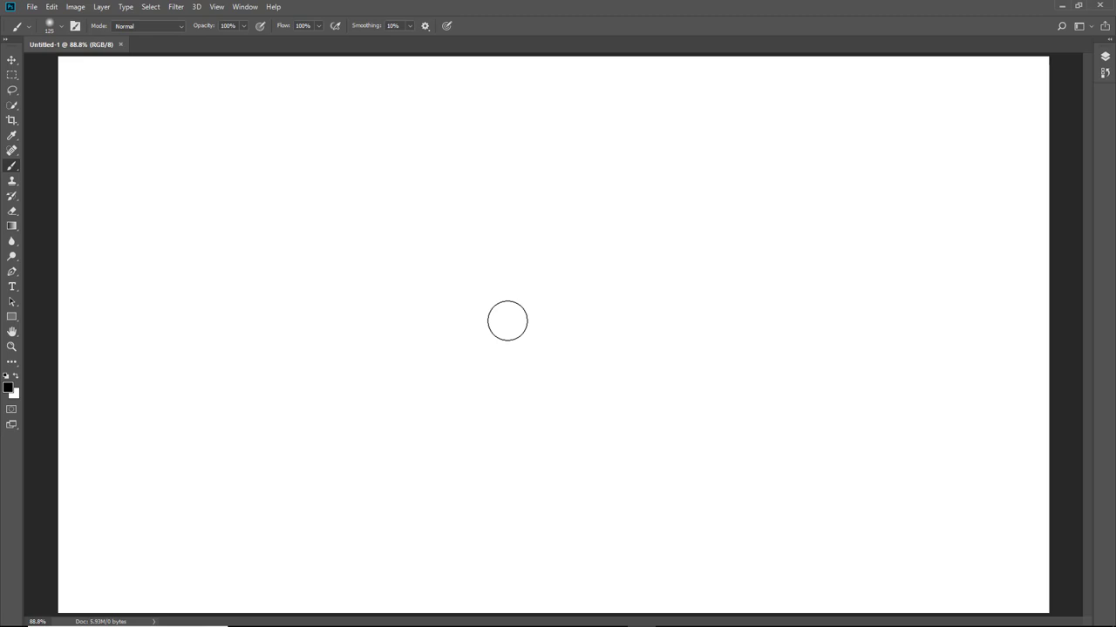
{"action": "key", "text": "bracketright"}
{"action": "key", "text": "bracketright"}
{"action": "key", "text": "bracketright"}
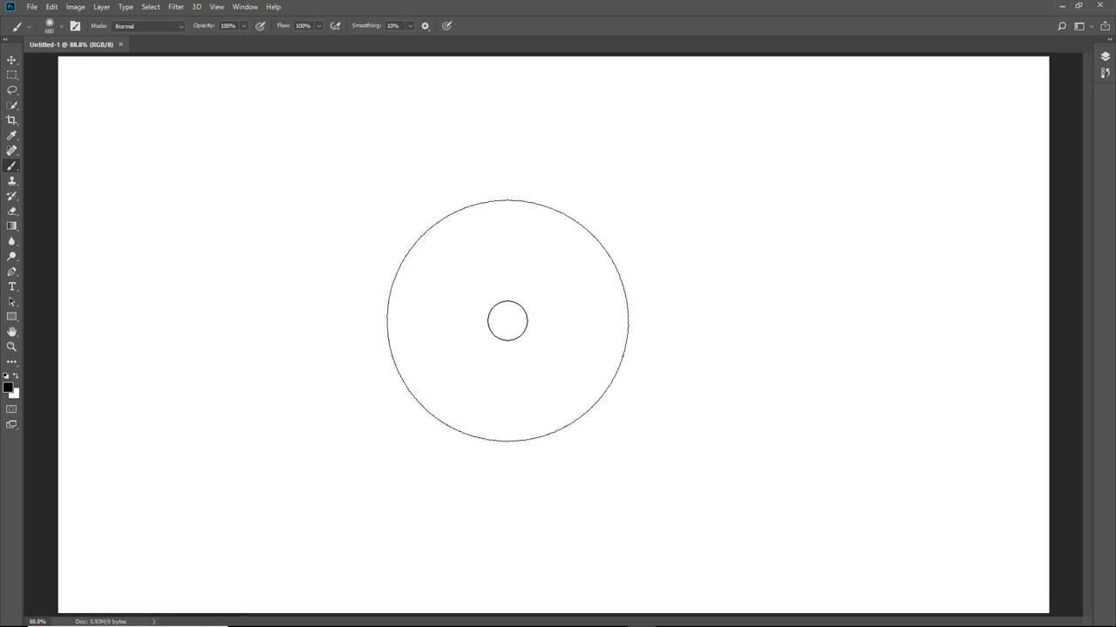
{"action": "key", "text": "bracketleft"}
{"action": "key", "text": "bracketleft"}
{"action": "key", "text": "bracketleft"}
{"action": "key", "text": "bracketleft"}
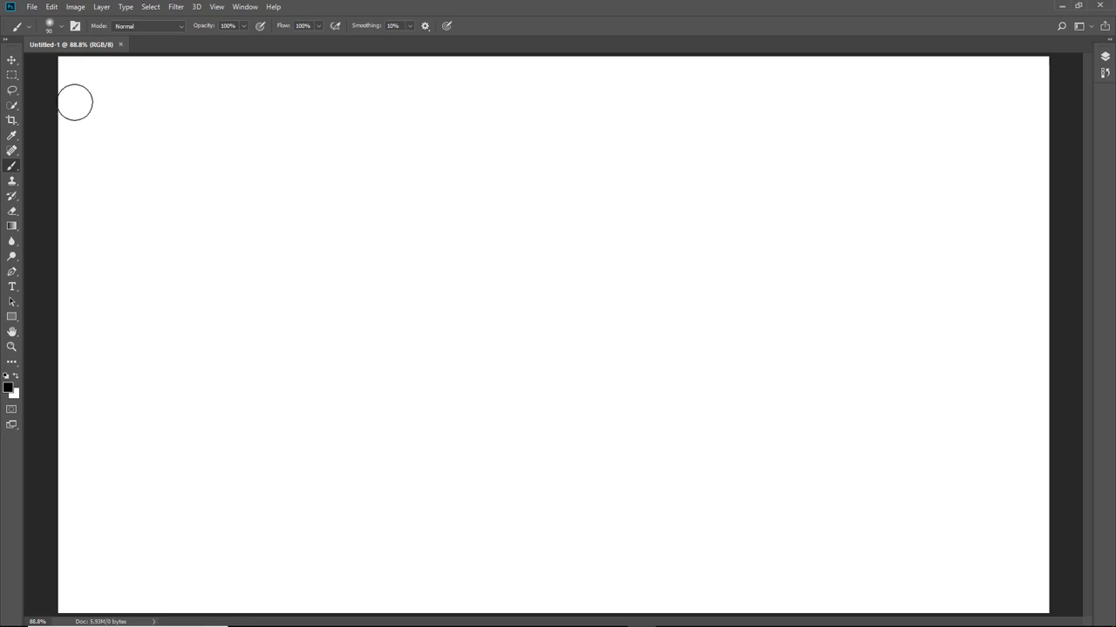
In Brush Settings, check the Brushes presets, then select the 25 px soft round tip with 0% hardness
{"action": "left_click", "coordinate": [75, 26]}
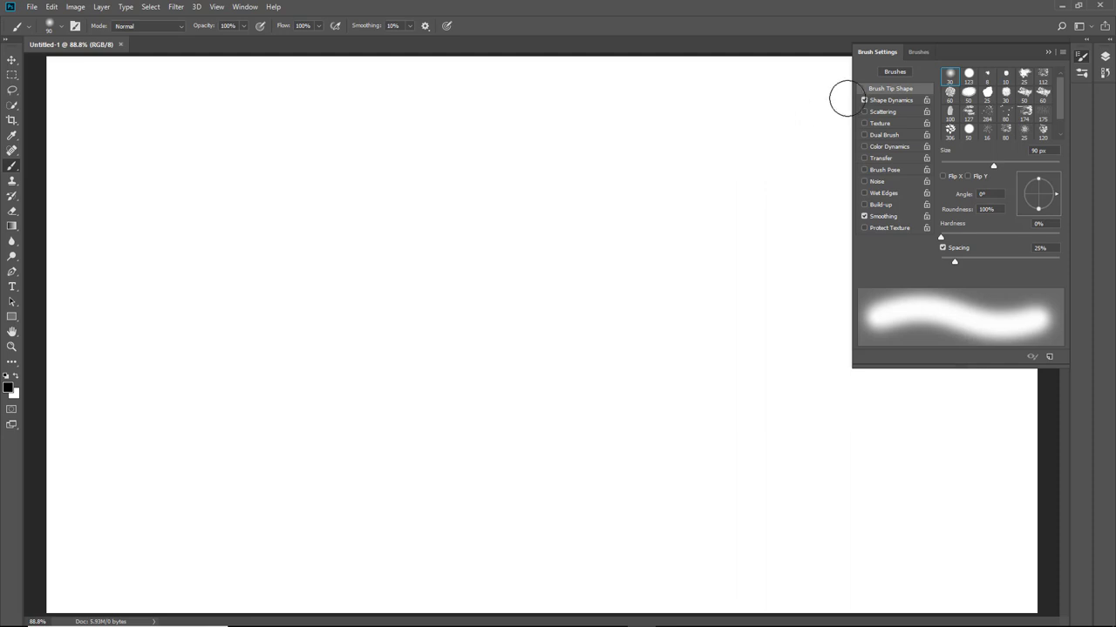
{"action": "left_click", "coordinate": [917, 52]}
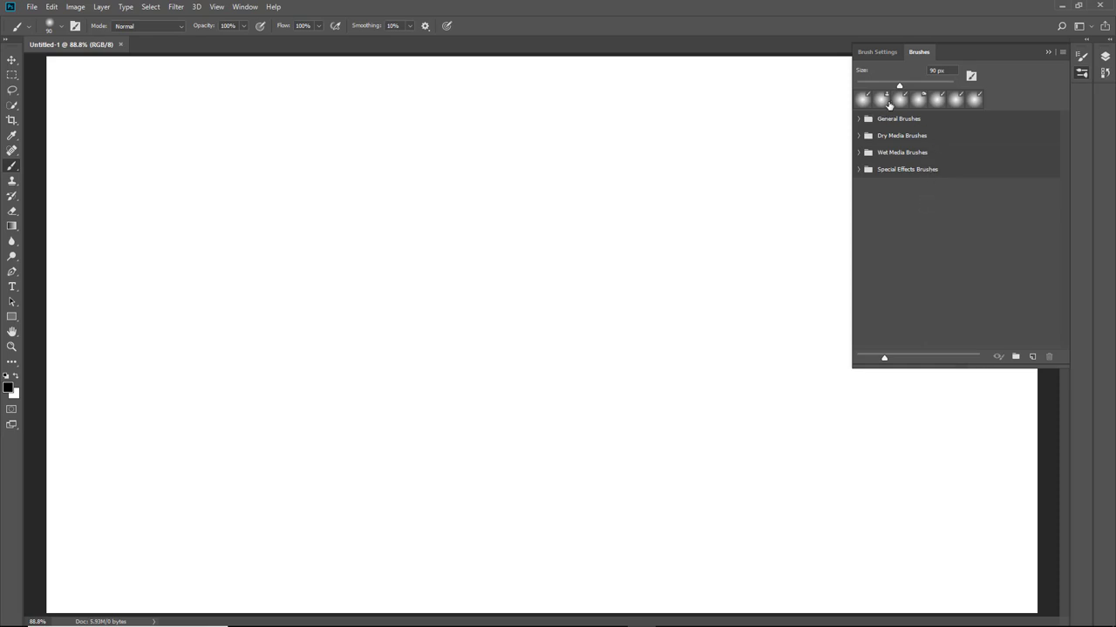
{"action": "left_click", "coordinate": [877, 51]}
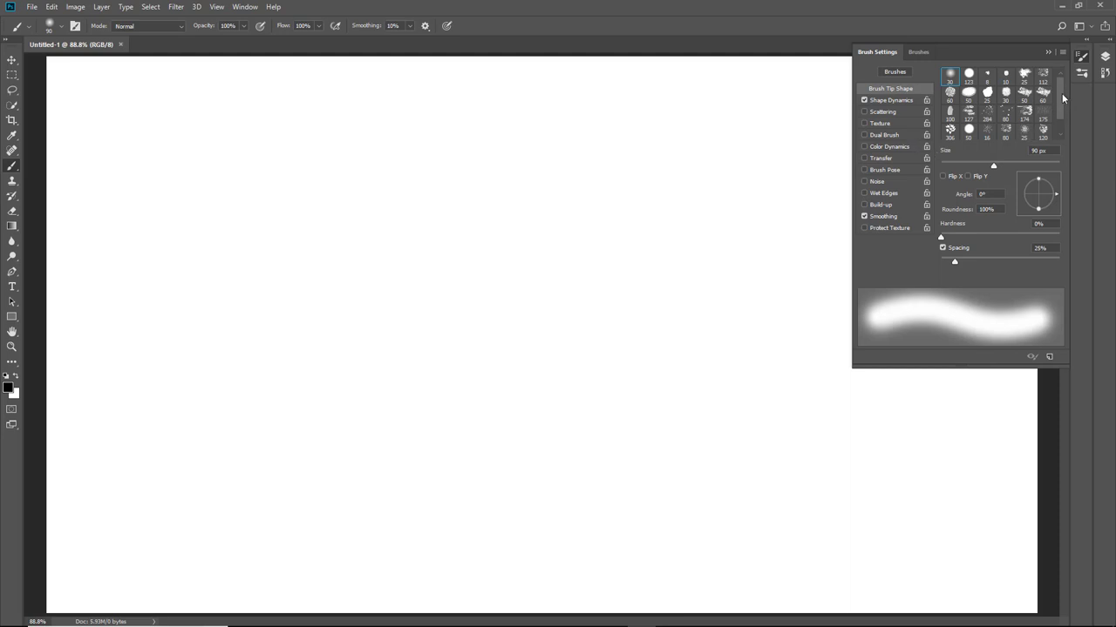
{"action": "scroll", "coordinate": [1062, 101], "scroll_direction": "down", "scroll_amount": 1}
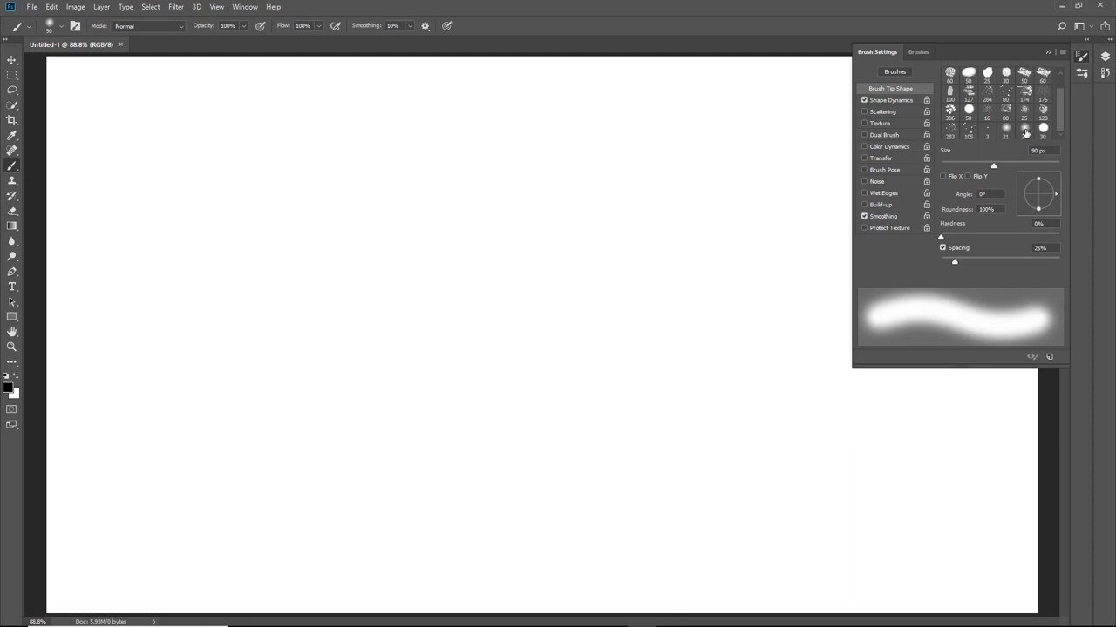
{"action": "left_click", "coordinate": [1025, 131]}
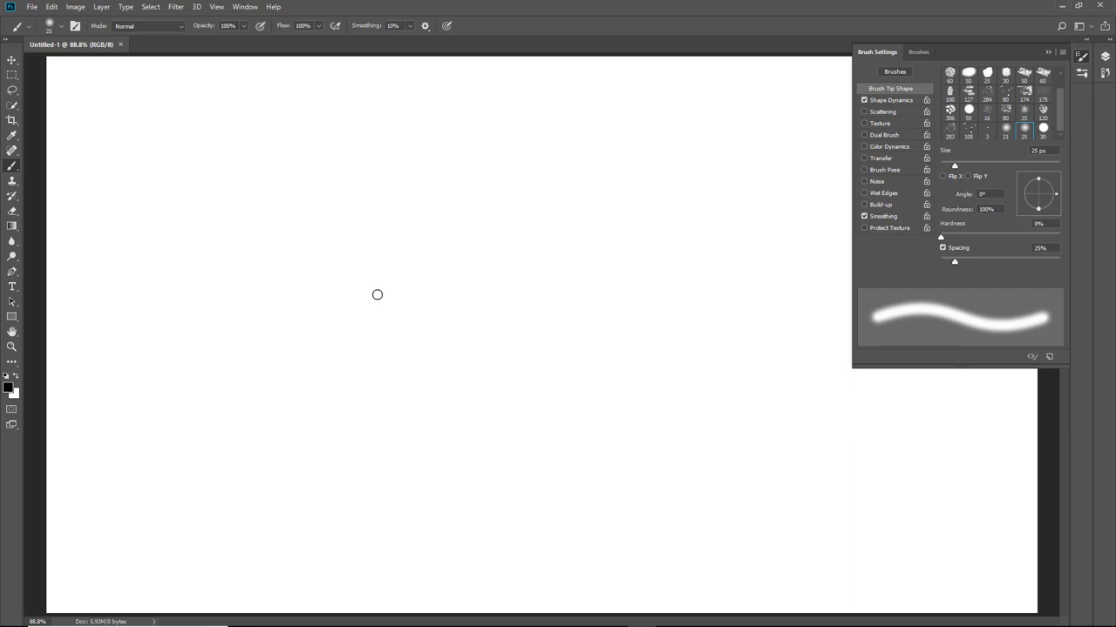
Pick the 30 px soft brush, resize it to about 900 px, and paint a large black dab on the left
{"action": "key", "text": "shift+comma"}
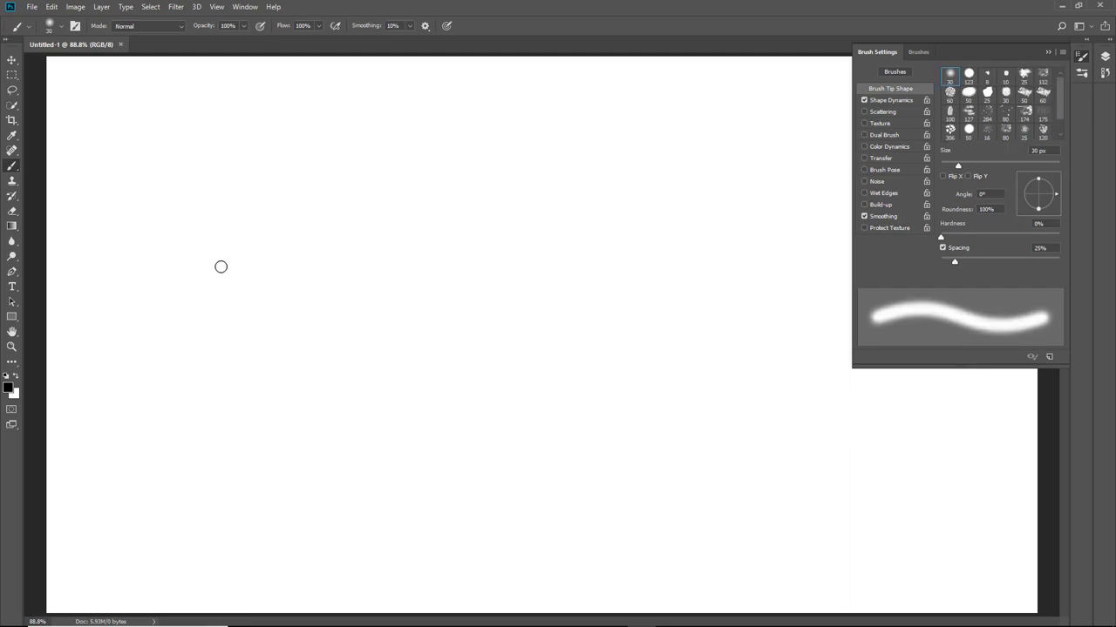
{"action": "key", "text": "bracketright"}
{"action": "key", "text": "bracketright"}
{"action": "key", "text": "bracketright"}
{"action": "key", "text": "bracketright"}
{"action": "key", "text": "bracketright"}
{"action": "key", "text": "bracketright"}
{"action": "key", "text": "bracketright"}
{"action": "key", "text": "bracketright"}
{"action": "key", "text": "bracketright"}
{"action": "key", "text": "bracketright"}
{"action": "key", "text": "bracketright"}
{"action": "key", "text": "bracketright"}
{"action": "key", "text": "bracketright"}
{"action": "key", "text": "bracketright"}
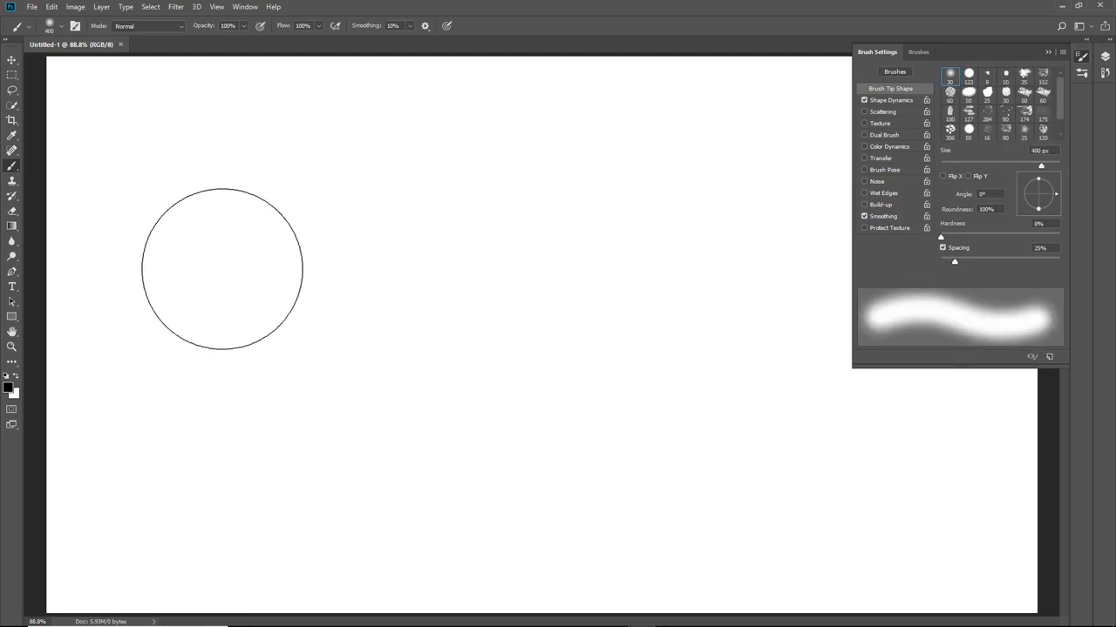
{"action": "key", "text": "bracketright"}
{"action": "key", "text": "bracketright"}
{"action": "key", "text": "bracketright"}
{"action": "key", "text": "bracketright"}
{"action": "key", "text": "bracketright"}
{"action": "key", "text": "bracketright"}
{"action": "key", "text": "bracketright"}
{"action": "key", "text": "bracketright"}
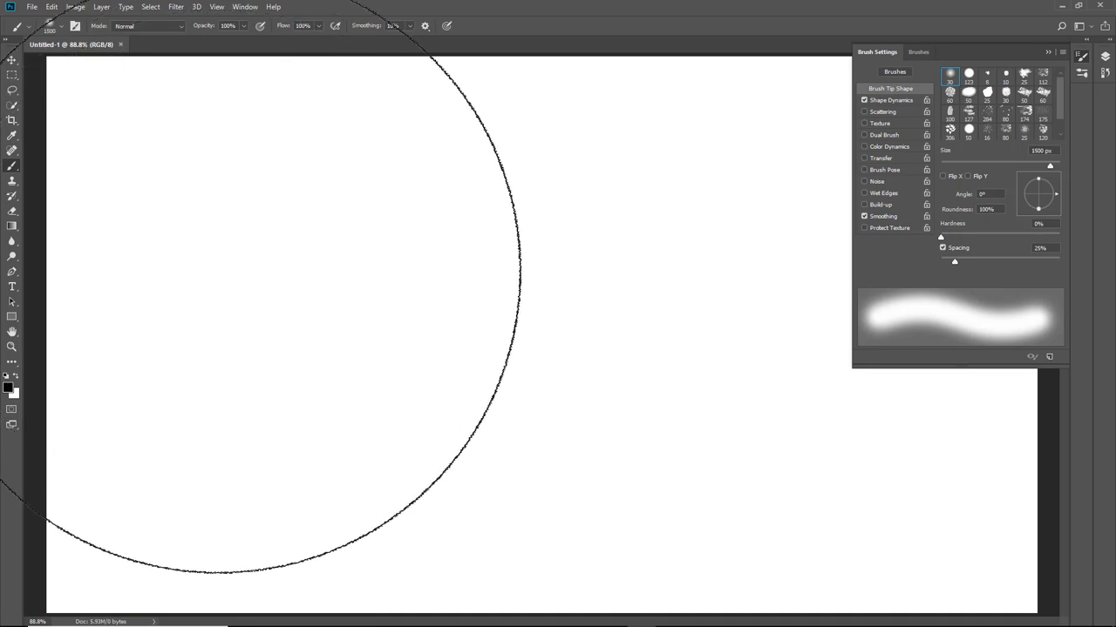
{"action": "key", "text": "bracketleft"}
{"action": "key", "text": "bracketleft"}
{"action": "key", "text": "bracketleft"}
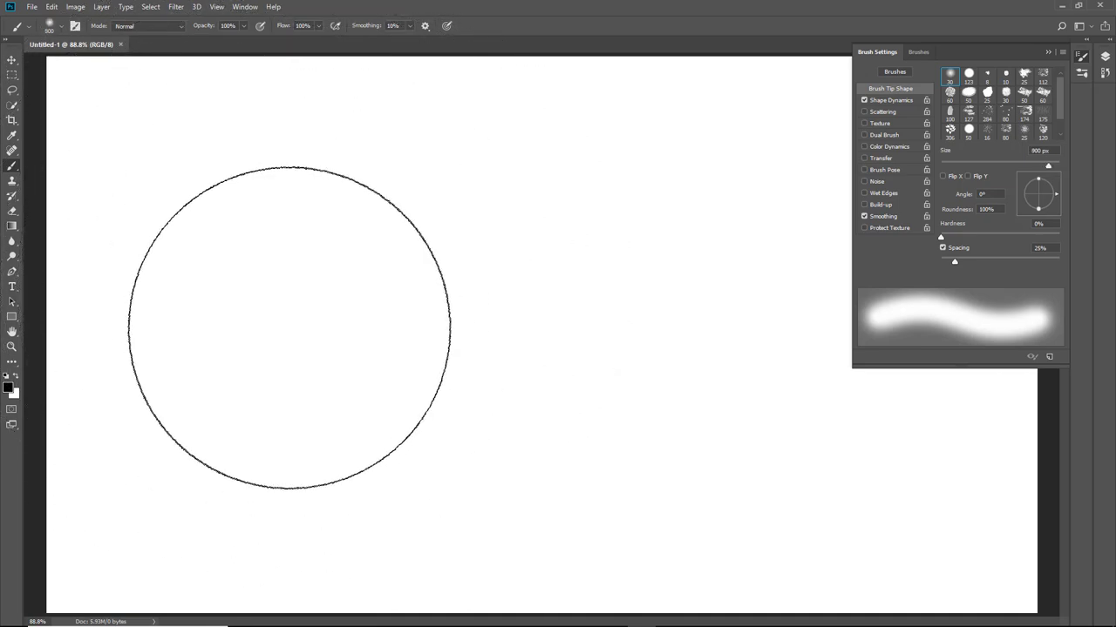
{"action": "left_click", "coordinate": [289, 327]}
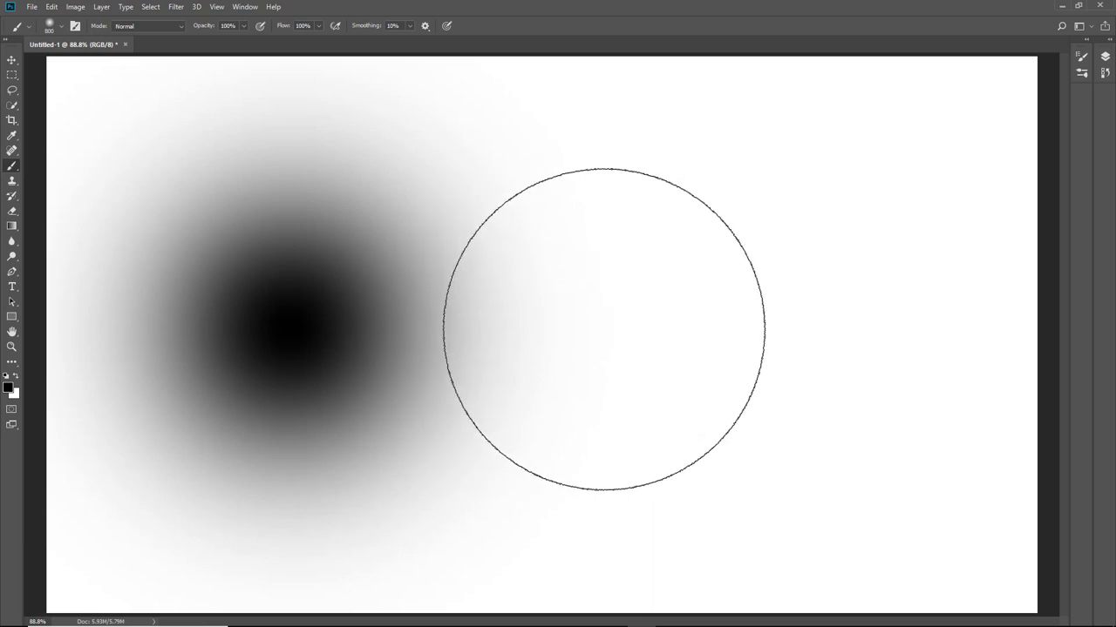
Shrink the brush to about 15 px and paint a short thin black stroke beside the dab
{"action": "key", "text": "bracketleft"}
{"action": "key", "text": "bracketleft"}
{"action": "key", "text": "bracketleft"}
{"action": "key", "text": "bracketleft"}
{"action": "key", "text": "bracketleft"}
{"action": "key", "text": "bracketleft"}
{"action": "key", "text": "bracketleft"}
{"action": "key", "text": "bracketleft"}
{"action": "key", "text": "bracketleft"}
{"action": "key", "text": "bracketleft"}
{"action": "key", "text": "bracketleft"}
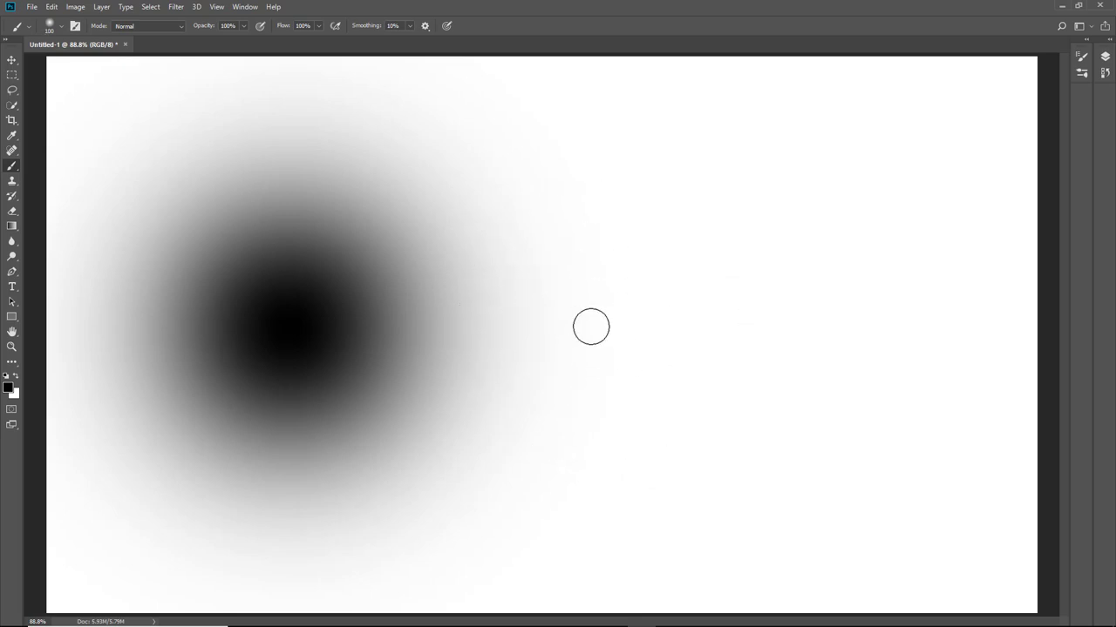
{"action": "key", "text": "bracketleft"}
{"action": "key", "text": "bracketleft"}
{"action": "key", "text": "bracketleft"}
{"action": "key", "text": "bracketleft"}
{"action": "key", "text": "bracketleft"}
{"action": "key", "text": "bracketleft"}
{"action": "key", "text": "bracketleft"}
{"action": "key", "text": "bracketleft"}
{"action": "key", "text": "bracketleft"}
{"action": "left_click_drag", "start_coordinate": [528, 328], "coordinate": [578, 322]}
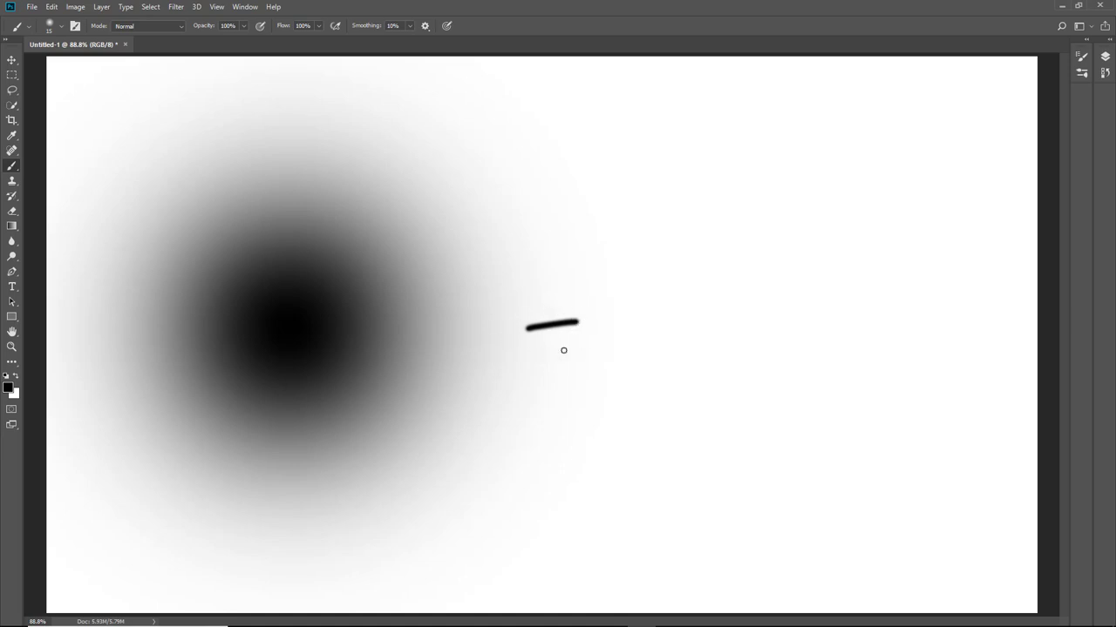
Choose the 50 px hard round brush, enlarge it to 300 px, and stamp a black dot
{"action": "left_click", "coordinate": [1082, 59]}
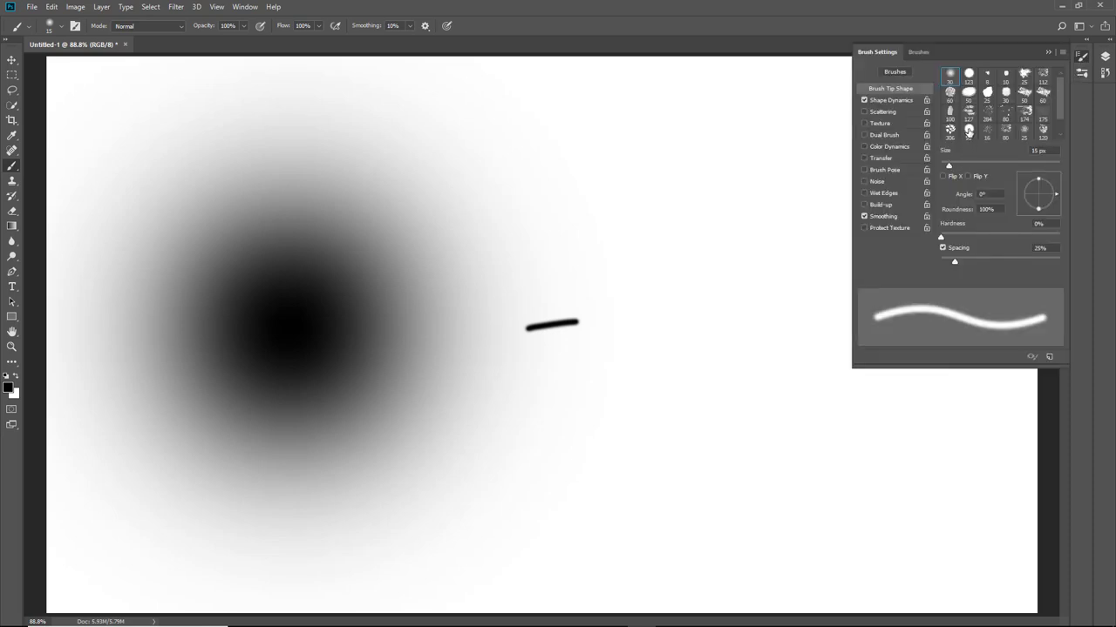
{"action": "left_click", "coordinate": [969, 130]}
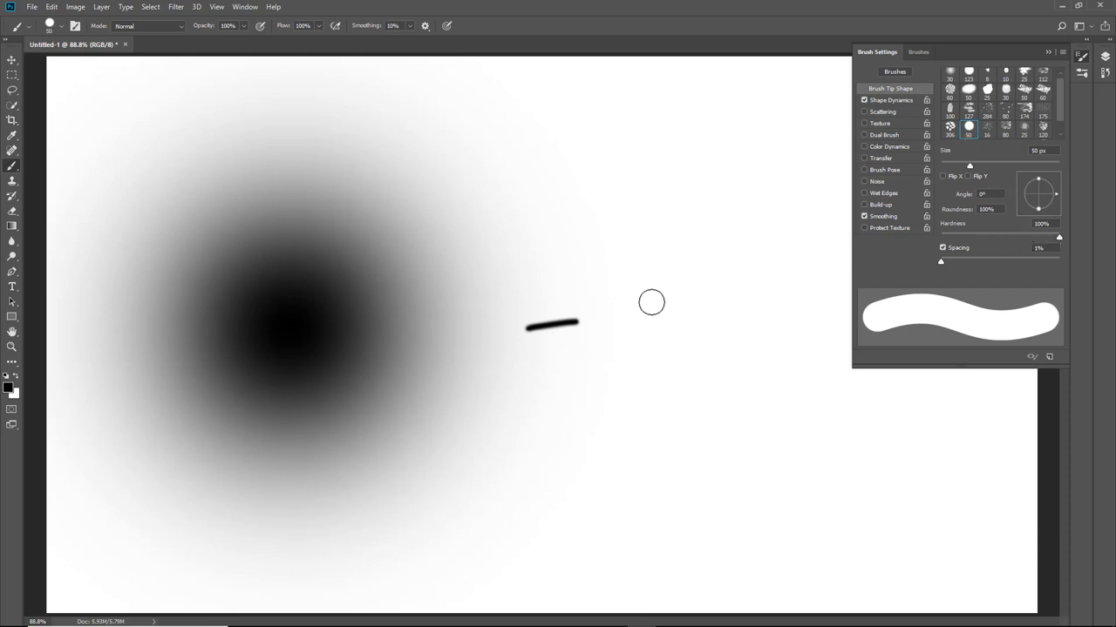
{"action": "key", "text": "bracketright"}
{"action": "key", "text": "bracketright"}
{"action": "key", "text": "bracketright"}
{"action": "key", "text": "bracketright"}
{"action": "key", "text": "bracketright"}
{"action": "key", "text": "bracketright"}
{"action": "key", "text": "bracketright"}
{"action": "key", "text": "bracketright"}
{"action": "key", "text": "bracketright"}
{"action": "key", "text": "bracketright"}
{"action": "key", "text": "bracketright"}
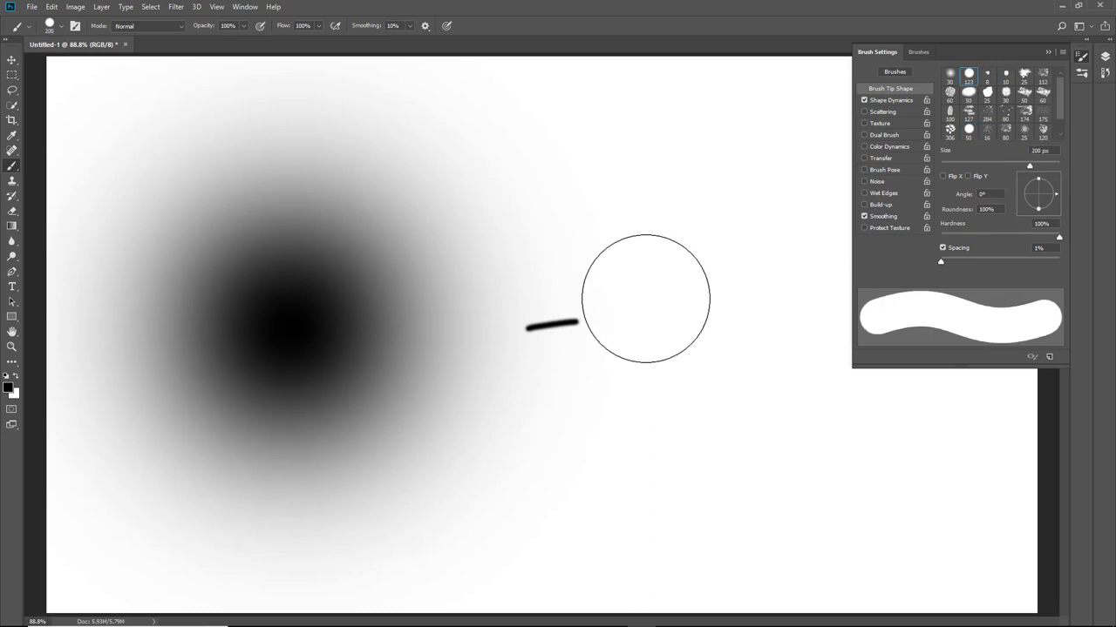
{"action": "left_click", "coordinate": [704, 310]}
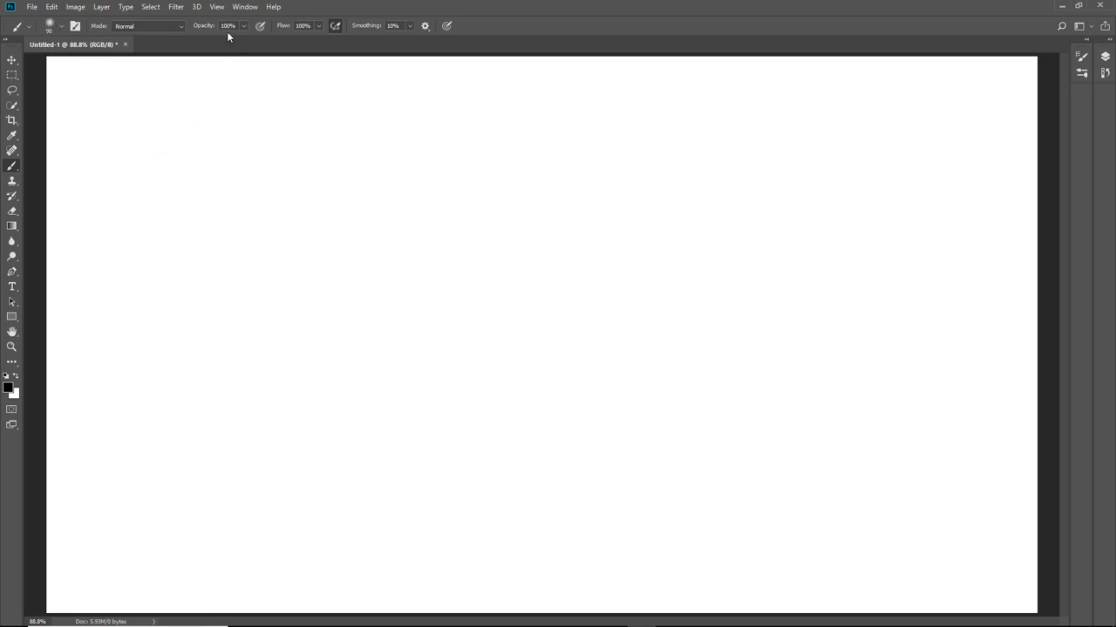
{"action": "left_click", "coordinate": [319, 30]}
{"action": "left_click_drag", "start_coordinate": [317, 40], "coordinate": [290, 40]}
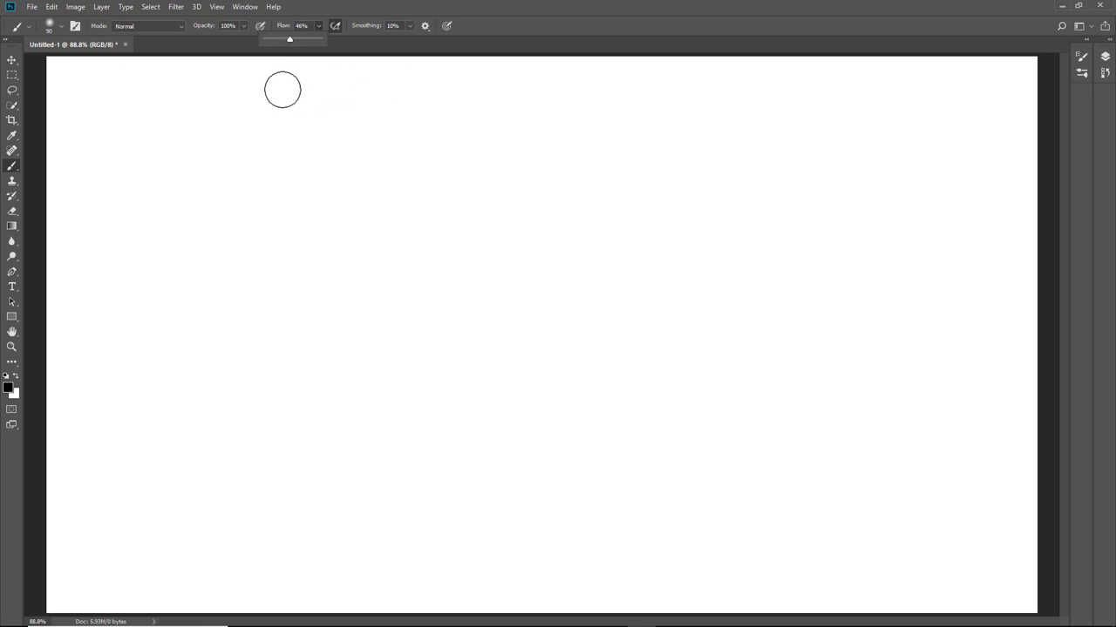
{"action": "left_click", "coordinate": [490, 26]}
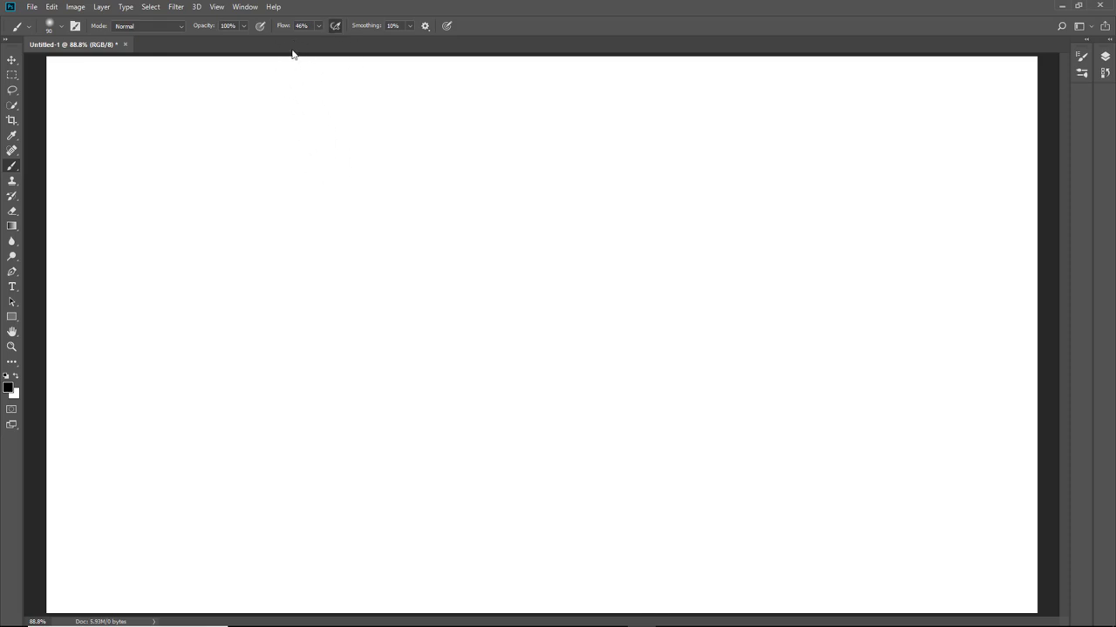
{"action": "left_click", "coordinate": [317, 26]}
{"action": "left_click", "coordinate": [473, 24]}
{"action": "key", "text": "shift+1"}
{"action": "mouse_move", "coordinate": [130, 180]}
{"action": "left_mouse_down"}
{"action": "mouse_move", "coordinate": [269, 139]}
{"action": "mouse_move", "coordinate": [414, 118]}
{"action": "left_mouse_up"}
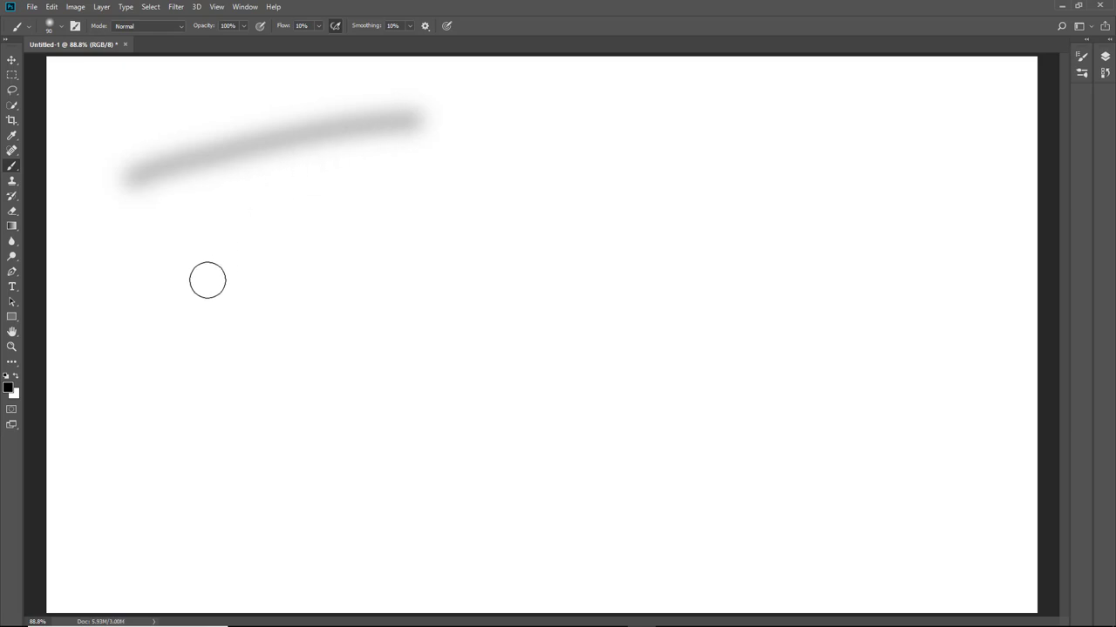
{"action": "key", "text": "shift+4"}
{"action": "left_click_drag", "start_coordinate": [149, 271], "coordinate": [471, 179]}
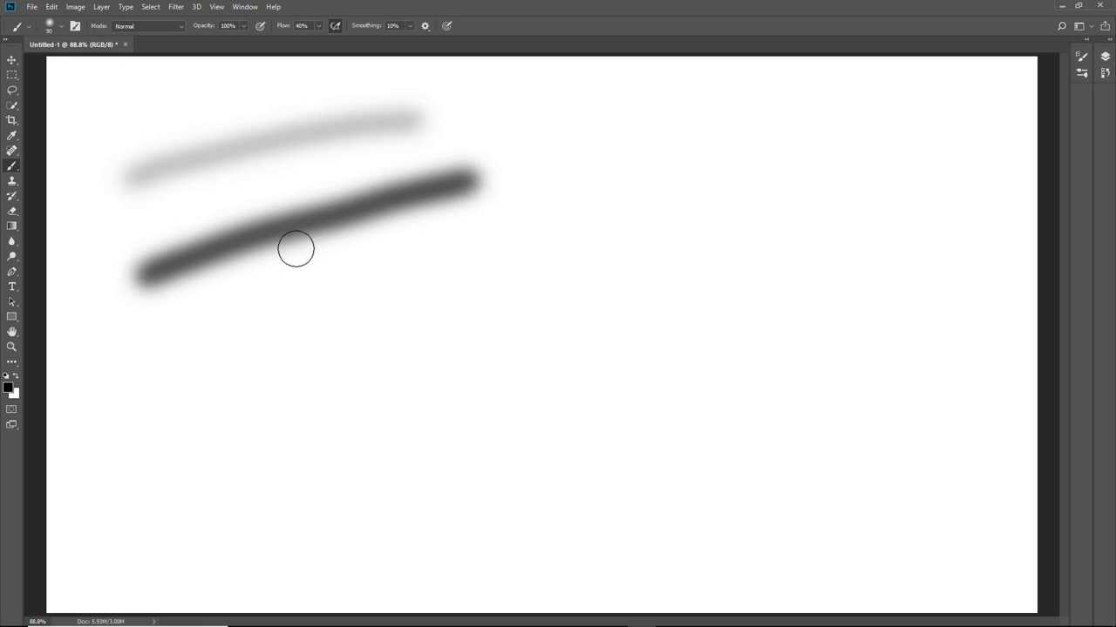
{"action": "key", "text": "shift+8"}
{"action": "mouse_move", "coordinate": [186, 386]}
{"action": "left_mouse_down"}
{"action": "mouse_move", "coordinate": [428, 283]}
{"action": "mouse_move", "coordinate": [511, 262]}
{"action": "left_mouse_up"}
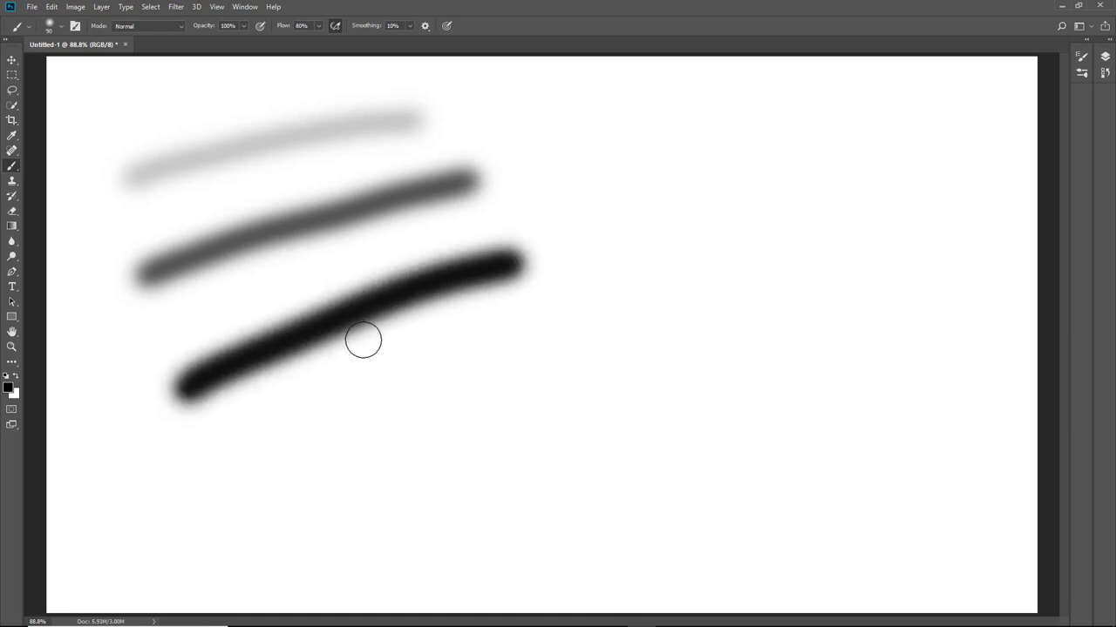
{"action": "key", "text": "shift+0"}
{"action": "left_click_drag", "start_coordinate": [246, 441], "coordinate": [347, 392]}
{"action": "left_click_drag", "start_coordinate": [404, 364], "coordinate": [545, 311]}
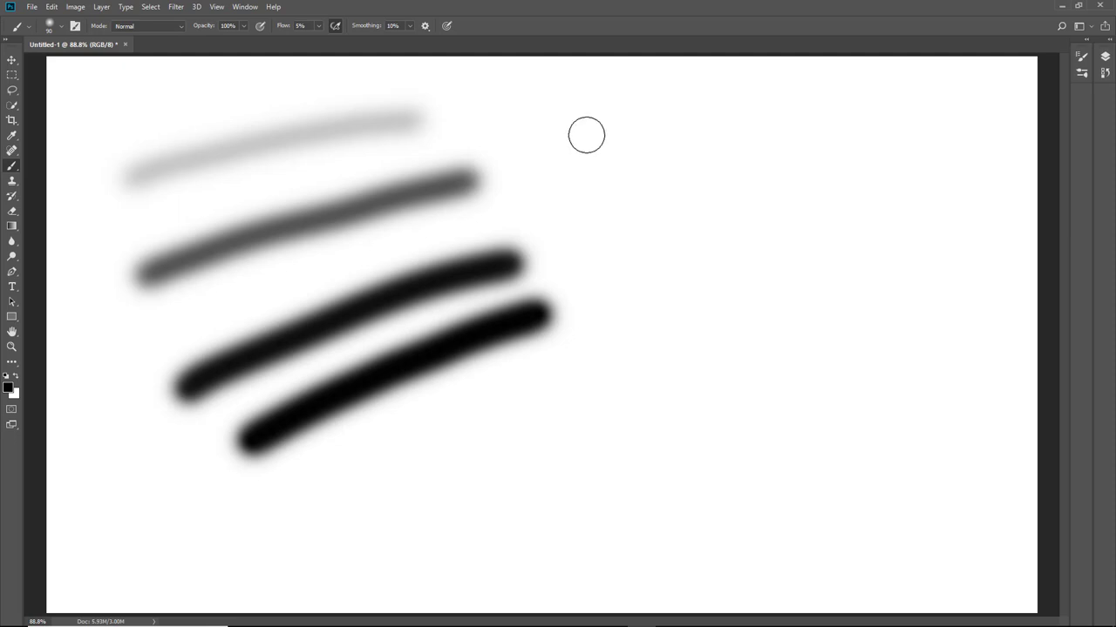
{"action": "mouse_move", "coordinate": [560, 167]}
{"action": "left_mouse_down"}
{"action": "mouse_move", "coordinate": [762, 143]}
{"action": "mouse_move", "coordinate": [579, 193]}
{"action": "mouse_move", "coordinate": [773, 185]}
{"action": "left_mouse_up"}
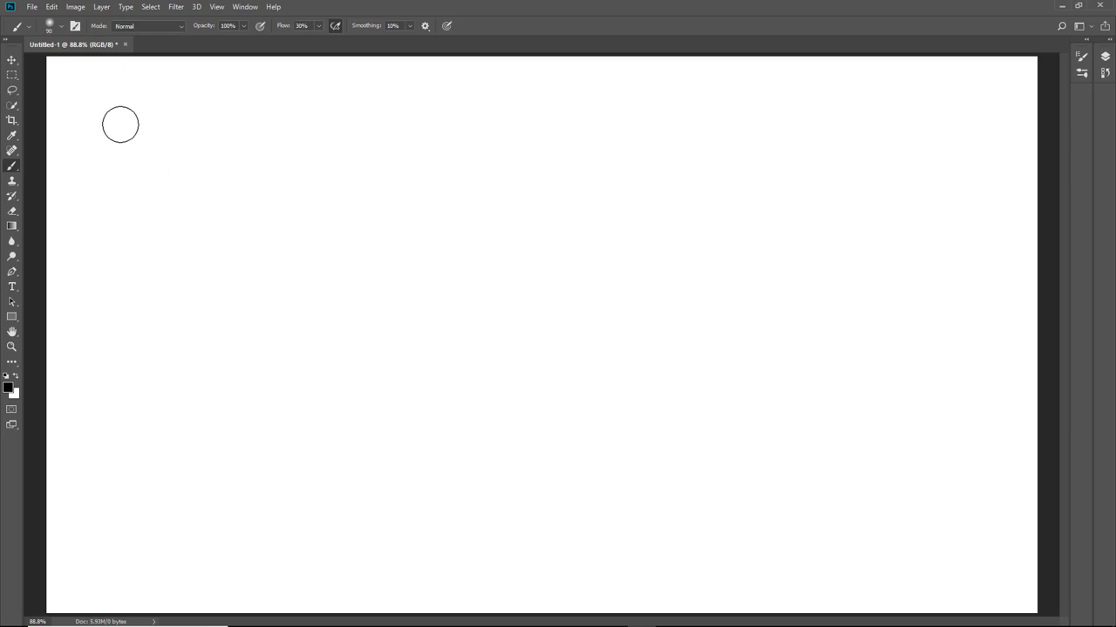
At 30% flow, paint a grey rectangle outline, then a second, overpainted one to its right
{"action": "mouse_move", "coordinate": [121, 125]}
{"action": "left_mouse_down"}
{"action": "mouse_move", "coordinate": [301, 125]}
{"action": "mouse_move", "coordinate": [339, 140]}
{"action": "mouse_move", "coordinate": [344, 372]}
{"action": "mouse_move", "coordinate": [234, 396]}
{"action": "mouse_move", "coordinate": [140, 390]}
{"action": "mouse_move", "coordinate": [120, 379]}
{"action": "mouse_move", "coordinate": [110, 175]}
{"action": "mouse_move", "coordinate": [120, 120]}
{"action": "left_mouse_up"}
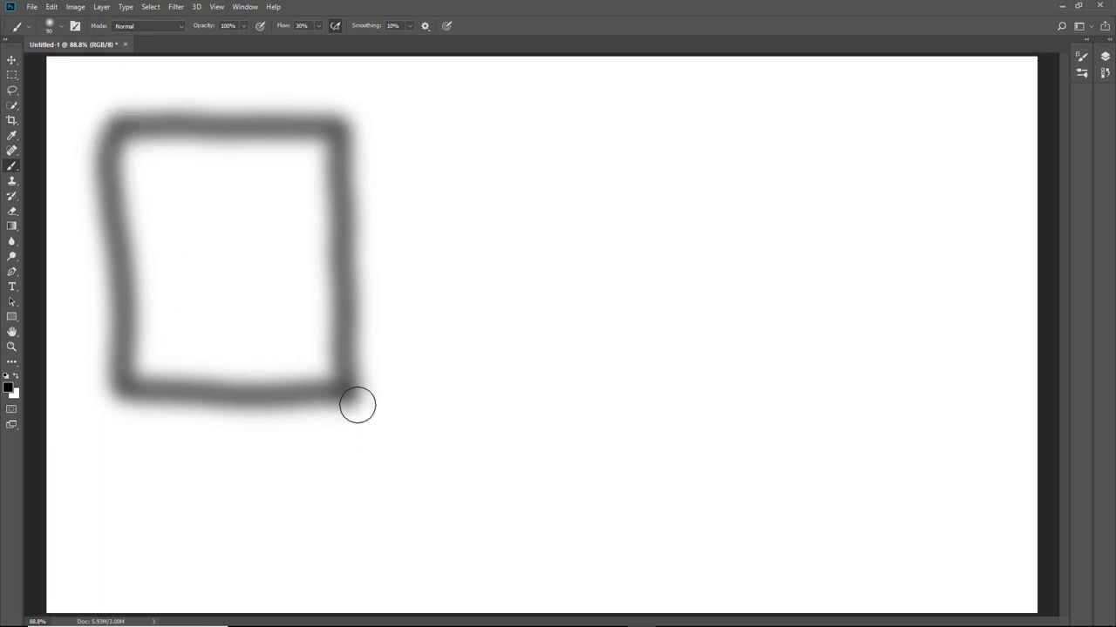
{"action": "mouse_move", "coordinate": [347, 387]}
{"action": "left_mouse_down"}
{"action": "mouse_move", "coordinate": [308, 400]}
{"action": "mouse_move", "coordinate": [155, 391]}
{"action": "left_mouse_up"}
{"action": "mouse_move", "coordinate": [401, 397]}
{"action": "left_mouse_down"}
{"action": "mouse_move", "coordinate": [416, 305]}
{"action": "mouse_move", "coordinate": [415, 127]}
{"action": "mouse_move", "coordinate": [532, 122]}
{"action": "mouse_move", "coordinate": [543, 154]}
{"action": "mouse_move", "coordinate": [526, 292]}
{"action": "left_mouse_up"}
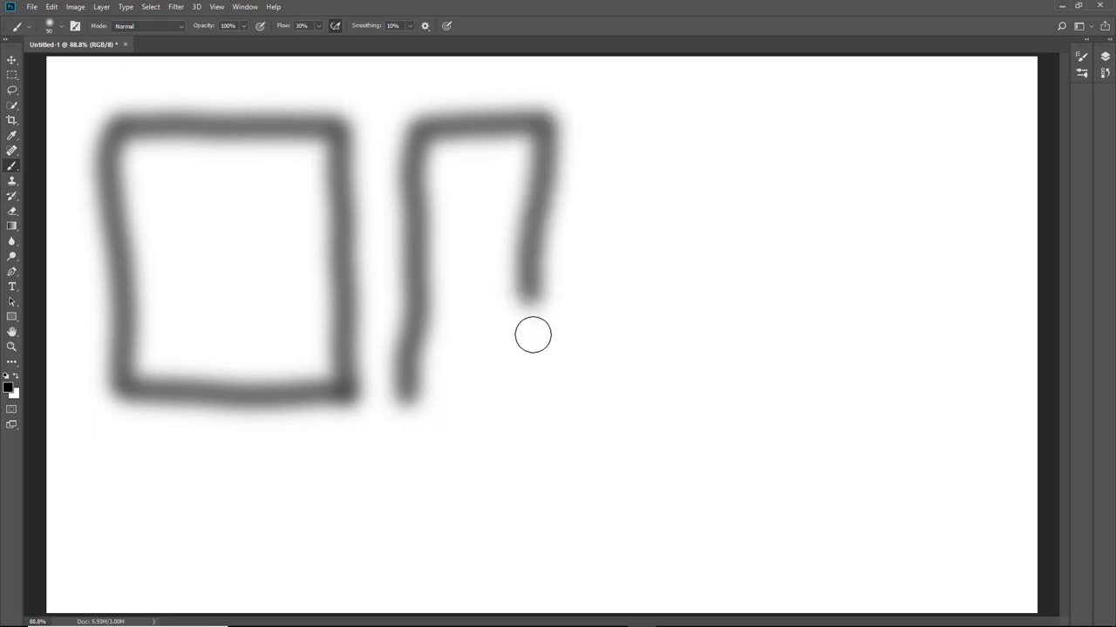
{"action": "mouse_move", "coordinate": [533, 336]}
{"action": "left_mouse_down"}
{"action": "mouse_move", "coordinate": [528, 393]}
{"action": "mouse_move", "coordinate": [404, 389]}
{"action": "mouse_move", "coordinate": [413, 130]}
{"action": "mouse_move", "coordinate": [543, 119]}
{"action": "mouse_move", "coordinate": [528, 354]}
{"action": "mouse_move", "coordinate": [491, 393]}
{"action": "mouse_move", "coordinate": [396, 381]}
{"action": "mouse_move", "coordinate": [418, 117]}
{"action": "mouse_move", "coordinate": [535, 110]}
{"action": "mouse_move", "coordinate": [536, 389]}
{"action": "mouse_move", "coordinate": [515, 396]}
{"action": "left_mouse_up"}
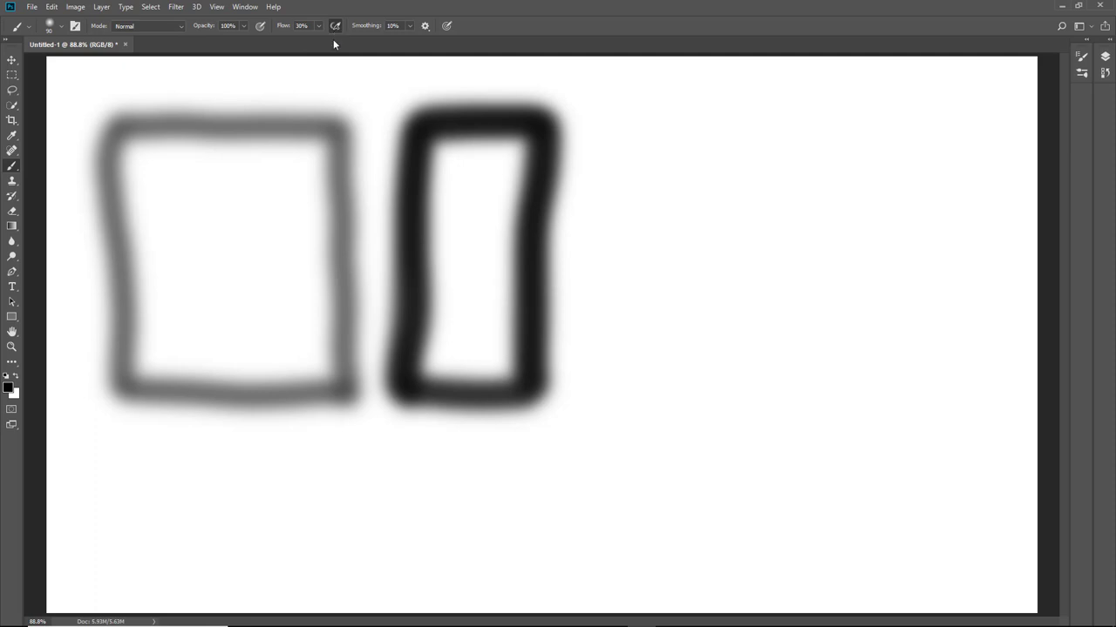
With flow at 100% and opacity at 30%, paint a light grey third rectangle outline
{"action": "key", "text": "shift+0"}
{"action": "key", "text": "3"}
{"action": "mouse_move", "coordinate": [620, 126]}
{"action": "left_mouse_down"}
{"action": "mouse_move", "coordinate": [612, 337]}
{"action": "mouse_move", "coordinate": [624, 398]}
{"action": "mouse_move", "coordinate": [749, 406]}
{"action": "mouse_move", "coordinate": [769, 107]}
{"action": "mouse_move", "coordinate": [686, 98]}
{"action": "mouse_move", "coordinate": [618, 164]}
{"action": "mouse_move", "coordinate": [605, 334]}
{"action": "mouse_move", "coordinate": [672, 401]}
{"action": "mouse_move", "coordinate": [732, 363]}
{"action": "mouse_move", "coordinate": [757, 154]}
{"action": "mouse_move", "coordinate": [709, 102]}
{"action": "mouse_move", "coordinate": [622, 120]}
{"action": "mouse_move", "coordinate": [605, 364]}
{"action": "mouse_move", "coordinate": [735, 411]}
{"action": "mouse_move", "coordinate": [761, 264]}
{"action": "mouse_move", "coordinate": [740, 95]}
{"action": "mouse_move", "coordinate": [637, 100]}
{"action": "mouse_move", "coordinate": [618, 187]}
{"action": "mouse_move", "coordinate": [612, 321]}
{"action": "mouse_move", "coordinate": [650, 396]}
{"action": "mouse_move", "coordinate": [675, 409]}
{"action": "left_mouse_up"}
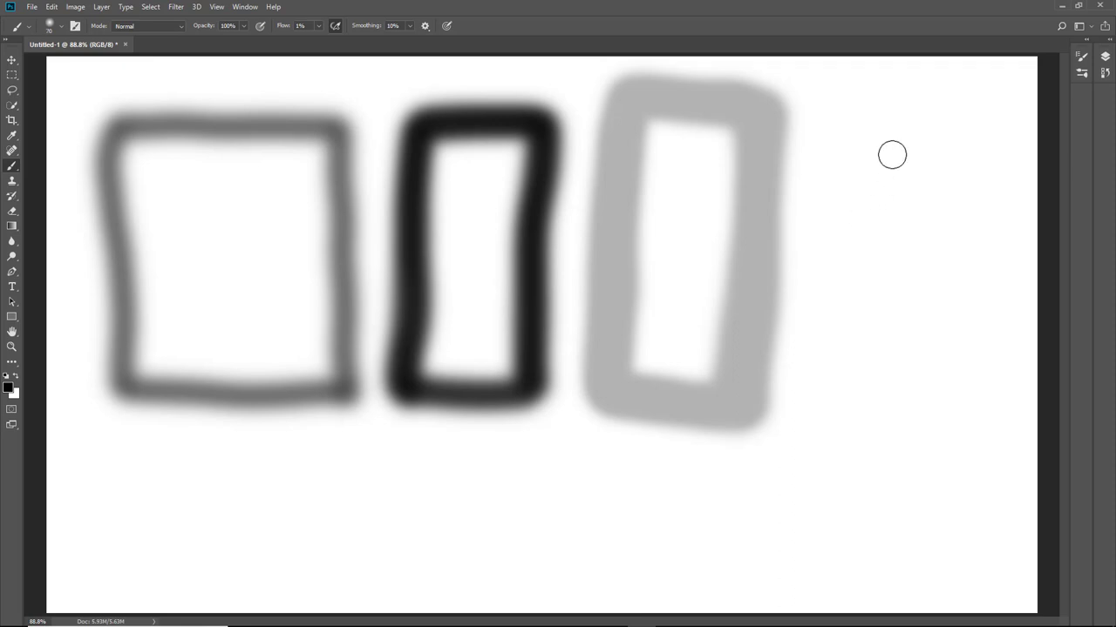
Scrub a light diagonal stroke at 1% flow, then a darker diagonal below it at 5% flow
{"action": "mouse_move", "coordinate": [843, 183]}
{"action": "left_mouse_down"}
{"action": "mouse_move", "coordinate": [969, 123]}
{"action": "mouse_move", "coordinate": [841, 192]}
{"action": "mouse_move", "coordinate": [949, 140]}
{"action": "mouse_move", "coordinate": [856, 202]}
{"action": "mouse_move", "coordinate": [983, 146]}
{"action": "mouse_move", "coordinate": [890, 209]}
{"action": "mouse_move", "coordinate": [960, 153]}
{"action": "mouse_move", "coordinate": [938, 127]}
{"action": "mouse_move", "coordinate": [838, 192]}
{"action": "left_mouse_up"}
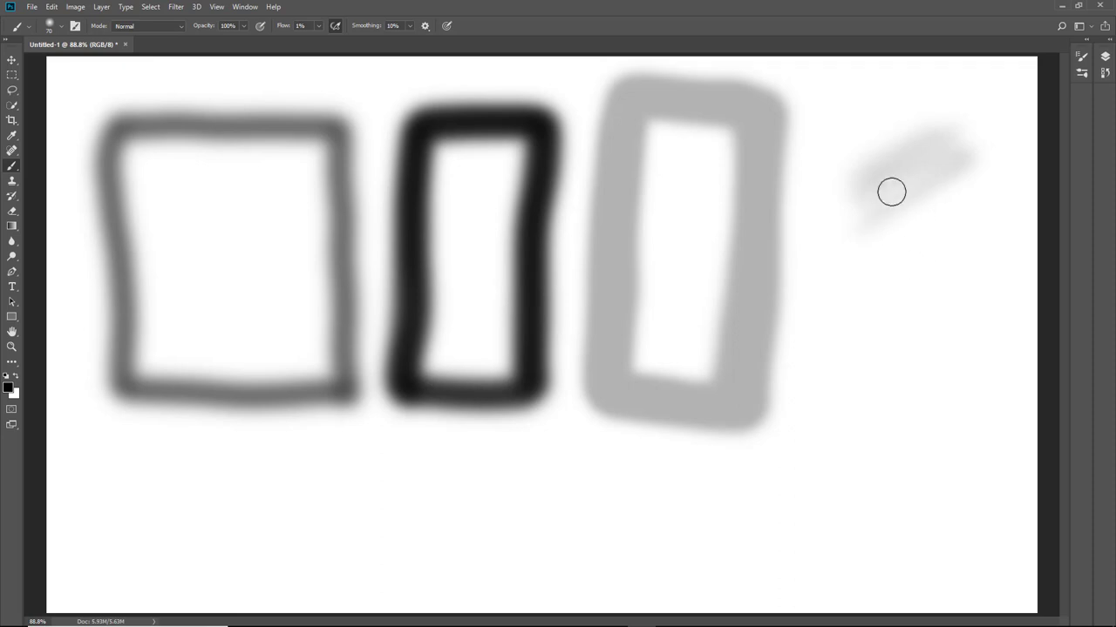
{"action": "mouse_move", "coordinate": [889, 186]}
{"action": "left_mouse_down"}
{"action": "mouse_move", "coordinate": [964, 129]}
{"action": "mouse_move", "coordinate": [830, 229]}
{"action": "mouse_move", "coordinate": [962, 157]}
{"action": "left_mouse_up"}
{"action": "mouse_move", "coordinate": [867, 193]}
{"action": "left_mouse_down"}
{"action": "mouse_move", "coordinate": [903, 157]}
{"action": "mouse_move", "coordinate": [897, 171]}
{"action": "mouse_move", "coordinate": [934, 163]}
{"action": "mouse_move", "coordinate": [886, 199]}
{"action": "mouse_move", "coordinate": [966, 157]}
{"action": "left_mouse_up"}
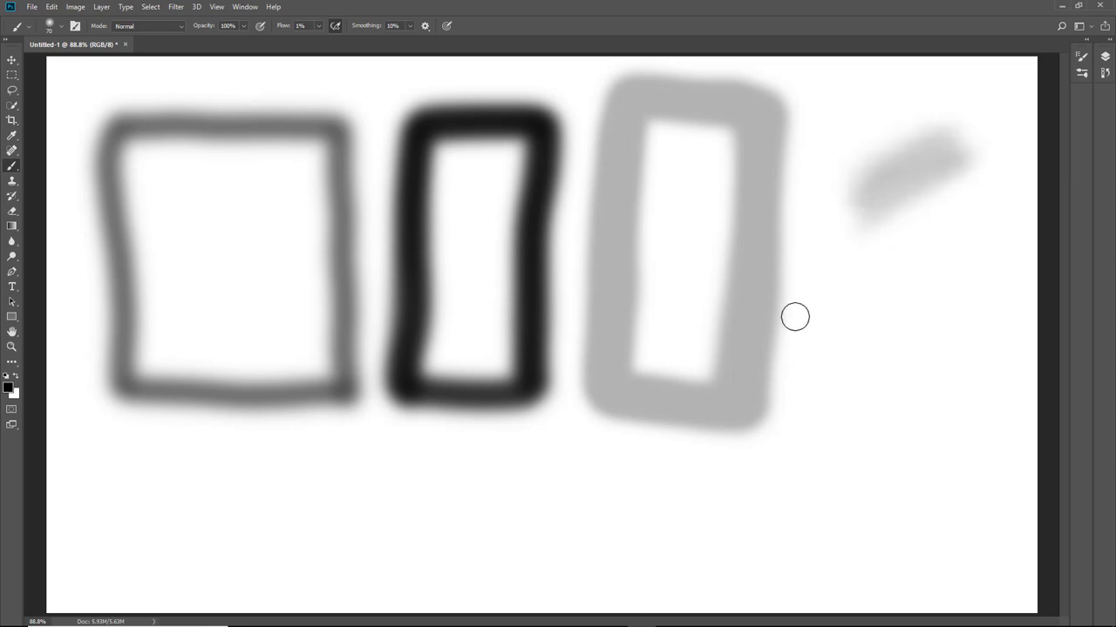
{"action": "left_click_drag", "start_coordinate": [860, 192], "coordinate": [945, 156]}
{"action": "left_click_drag", "start_coordinate": [850, 213], "coordinate": [983, 166]}
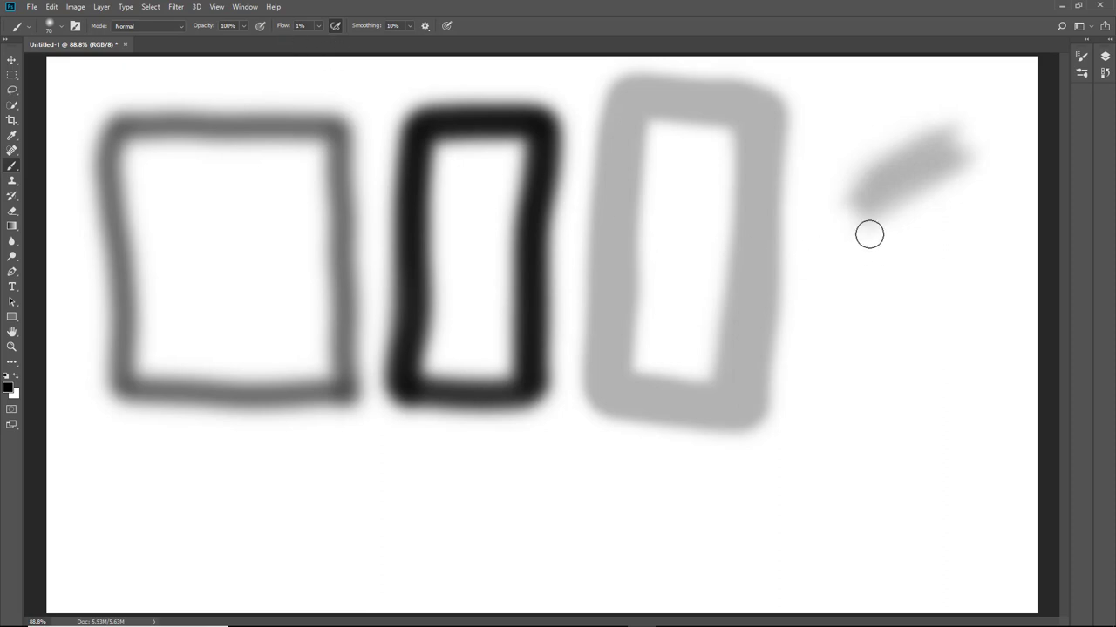
{"action": "mouse_move", "coordinate": [859, 312]}
{"action": "left_mouse_down"}
{"action": "mouse_move", "coordinate": [975, 247]}
{"action": "mouse_move", "coordinate": [851, 326]}
{"action": "mouse_move", "coordinate": [967, 269]}
{"action": "left_mouse_up"}
{"action": "mouse_move", "coordinate": [849, 324]}
{"action": "left_mouse_down"}
{"action": "mouse_move", "coordinate": [964, 263]}
{"action": "mouse_move", "coordinate": [856, 314]}
{"action": "mouse_move", "coordinate": [951, 265]}
{"action": "mouse_move", "coordinate": [924, 324]}
{"action": "mouse_move", "coordinate": [885, 306]}
{"action": "mouse_move", "coordinate": [843, 320]}
{"action": "mouse_move", "coordinate": [962, 257]}
{"action": "mouse_move", "coordinate": [831, 334]}
{"action": "mouse_move", "coordinate": [953, 256]}
{"action": "left_mouse_up"}
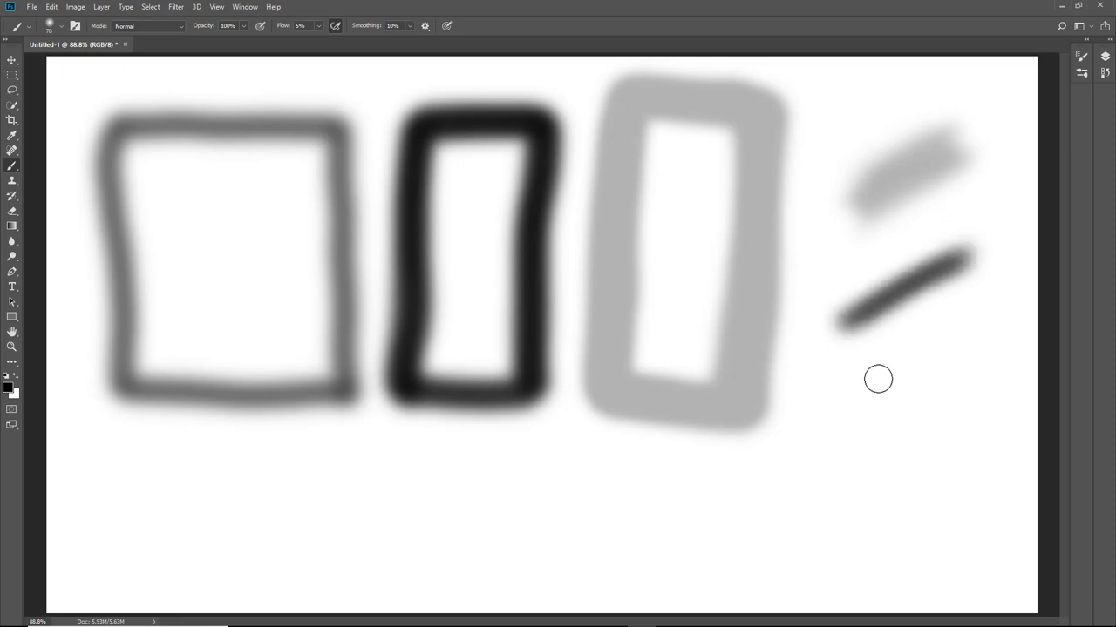